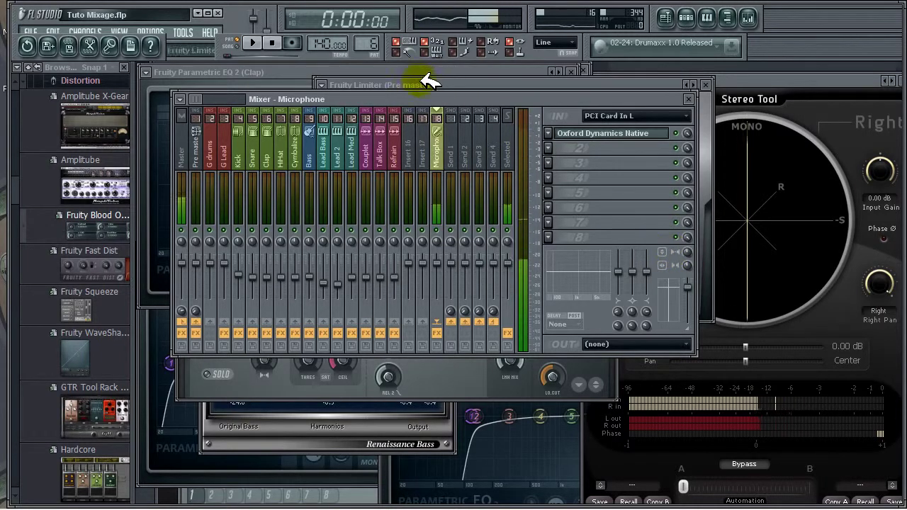
- Collapse the Distortion and Visual effect categories in the plugin browser
left_click_drag(415, 96, 415, 91)
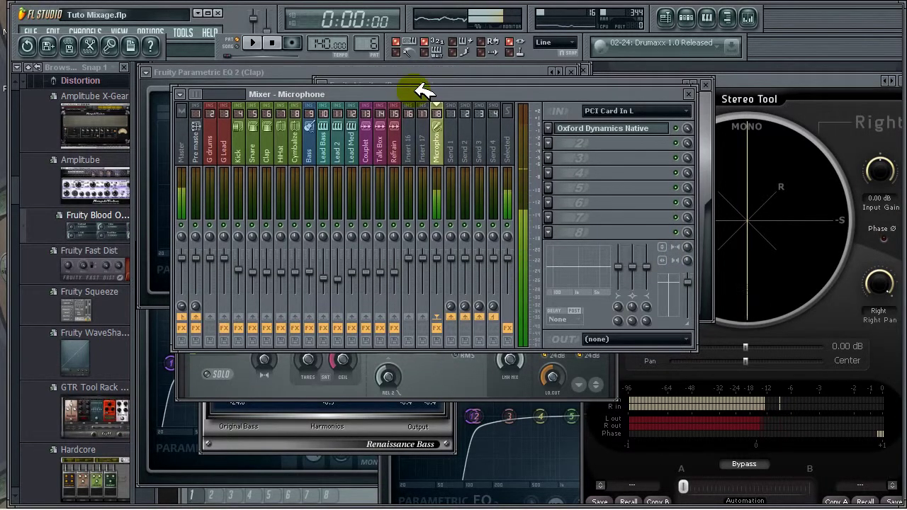
left_click(82, 79)
left_click(79, 267)
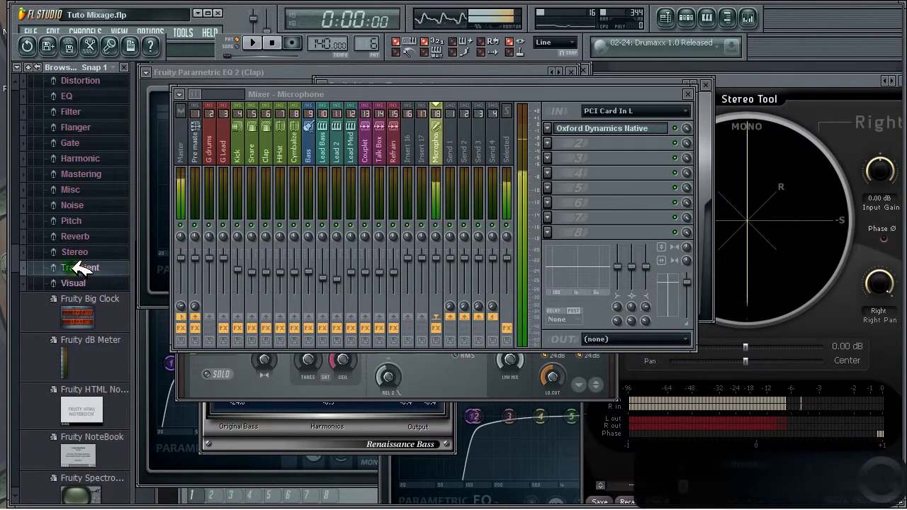
left_click(76, 281)
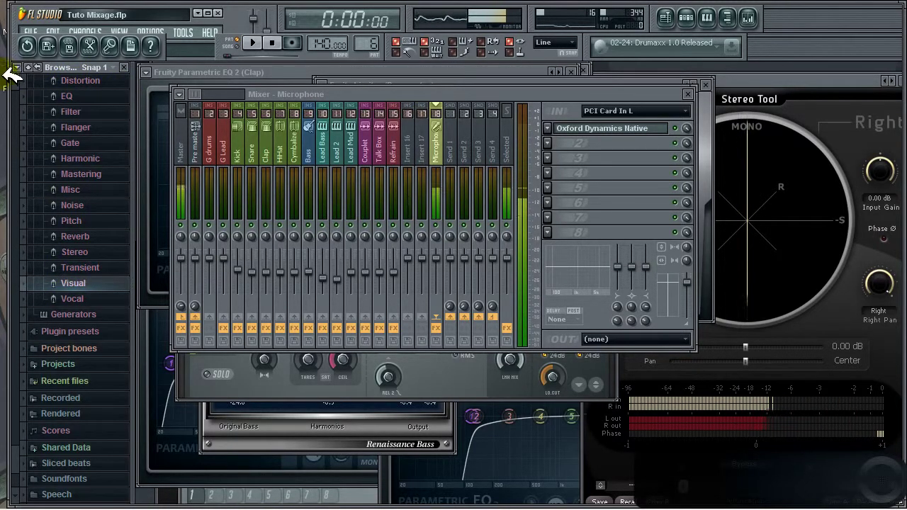
left_click_drag(389, 90, 382, 95)
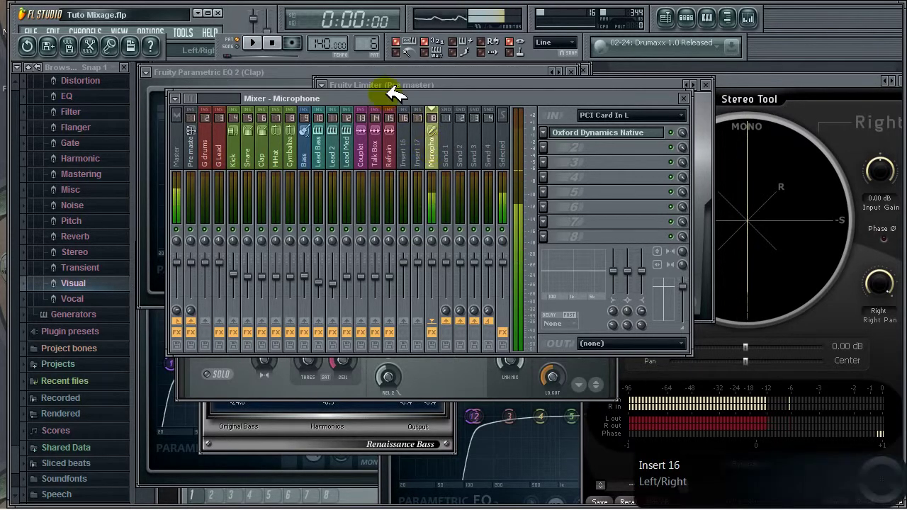
mouse_move(389, 96)
left_mouse_down()
mouse_move(391, 85)
mouse_move(391, 100)
left_mouse_up()
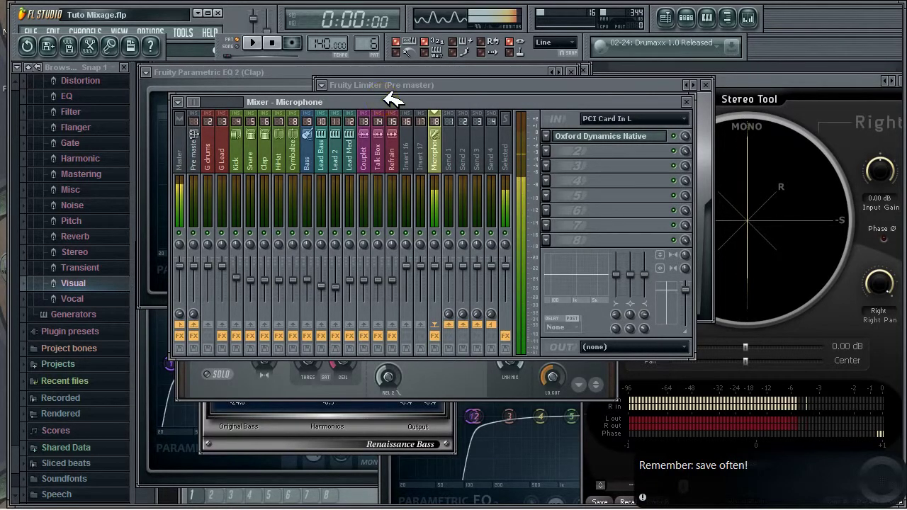
left_click_drag(383, 94, 384, 91)
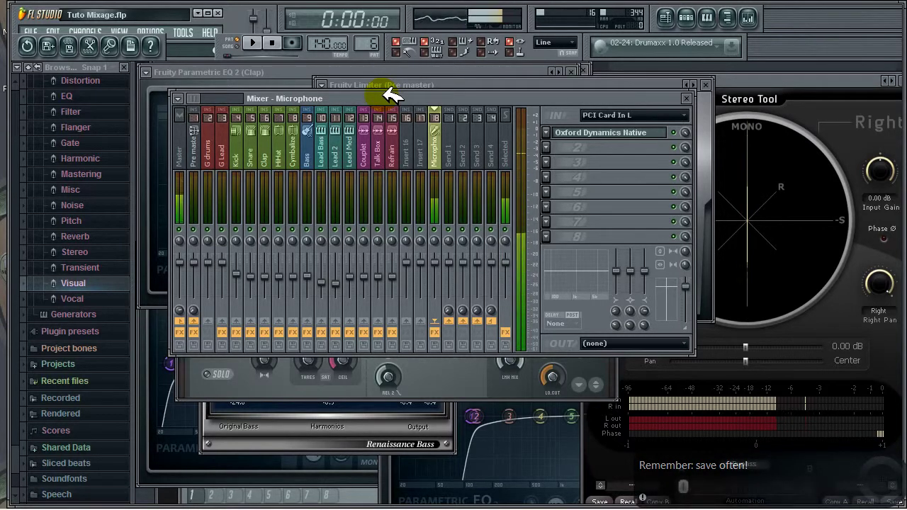
left_click_drag(391, 96, 389, 92)
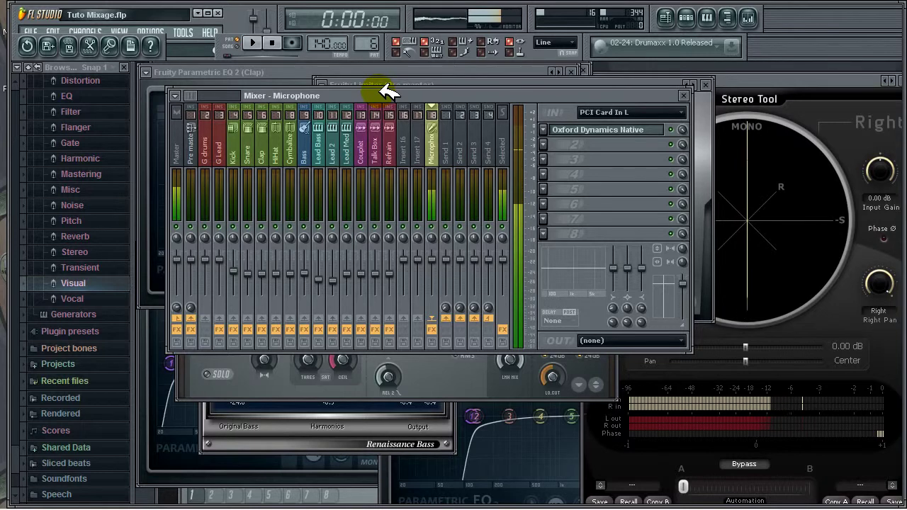
left_click_drag(381, 91, 380, 91)
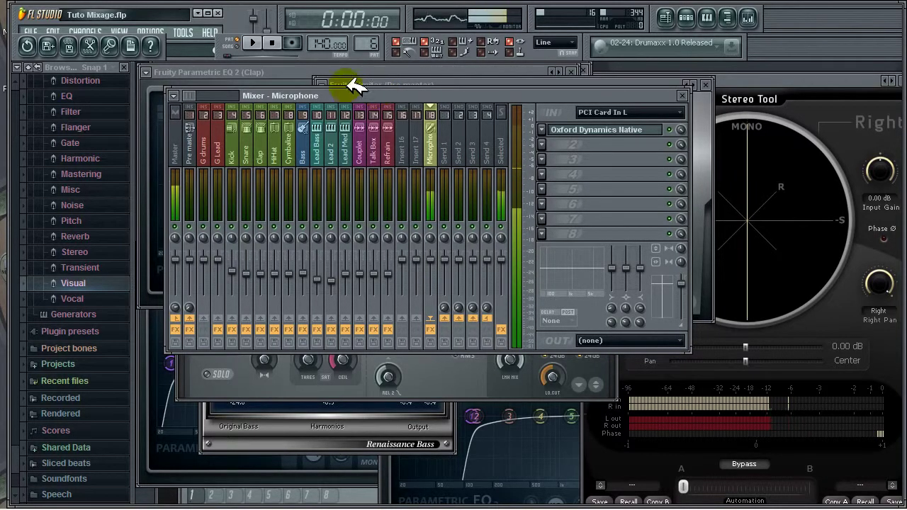
- Play a short excerpt of the song and pause it
left_click(261, 42)
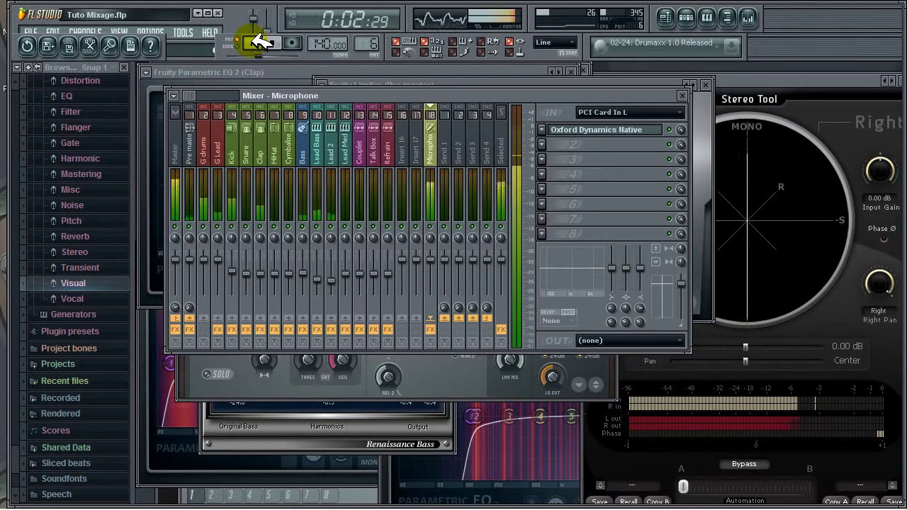
left_click(261, 43)
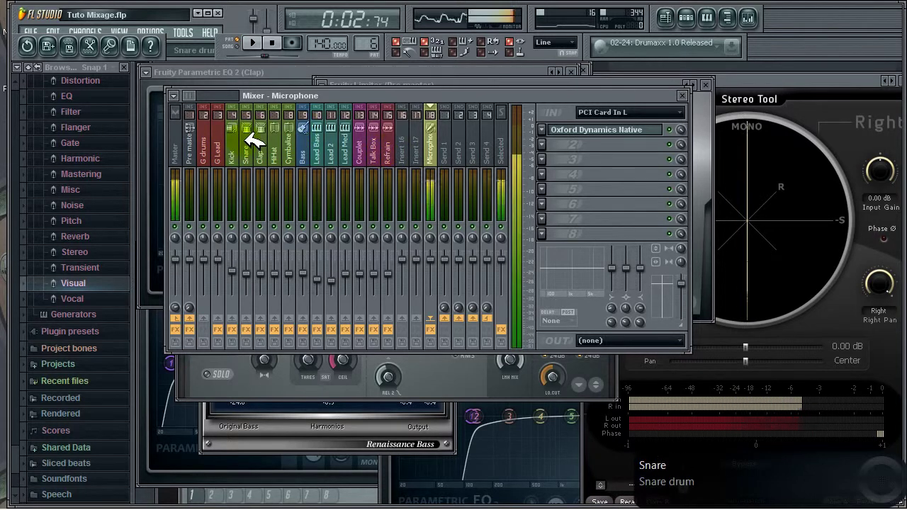
- Compare the Refrain, G Lead, G drums and Pre master mixer tracks by selecting each one to inspect its effects and routing
left_click(394, 156)
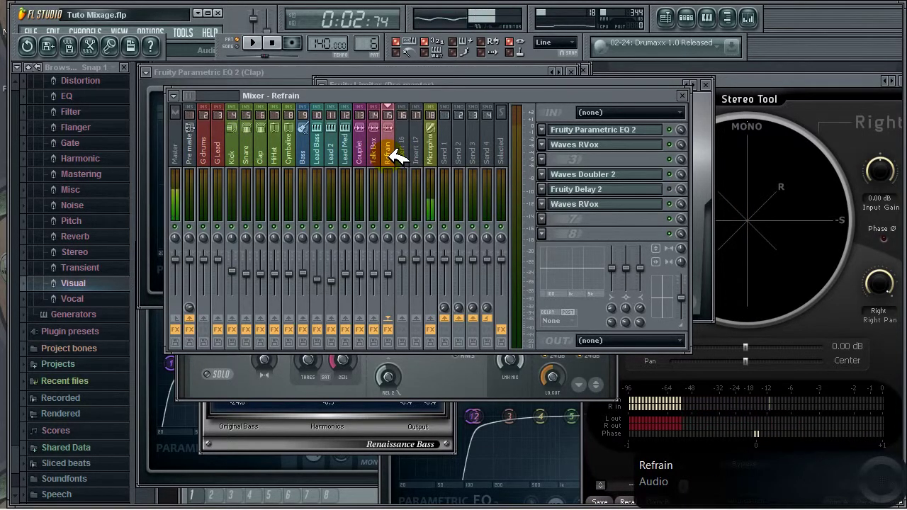
left_click(219, 150)
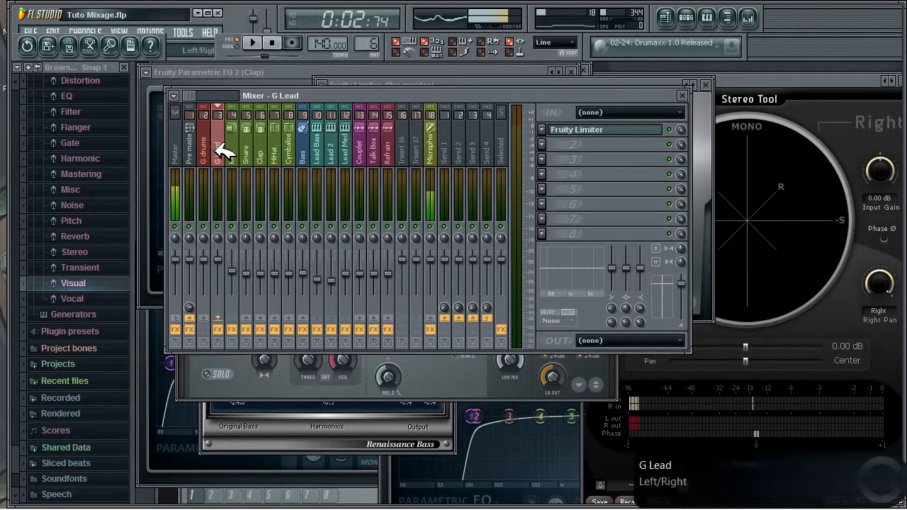
left_click(207, 148)
left_click(221, 146)
left_click(209, 146)
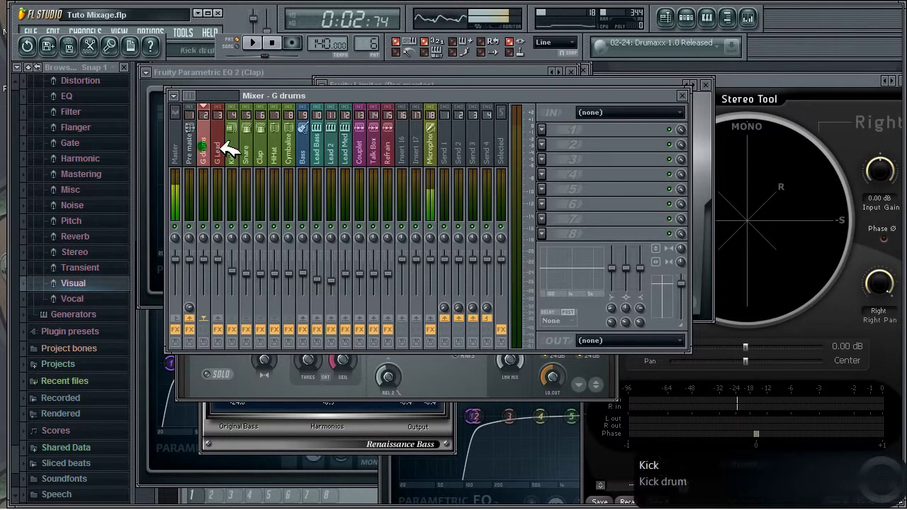
left_click(398, 156)
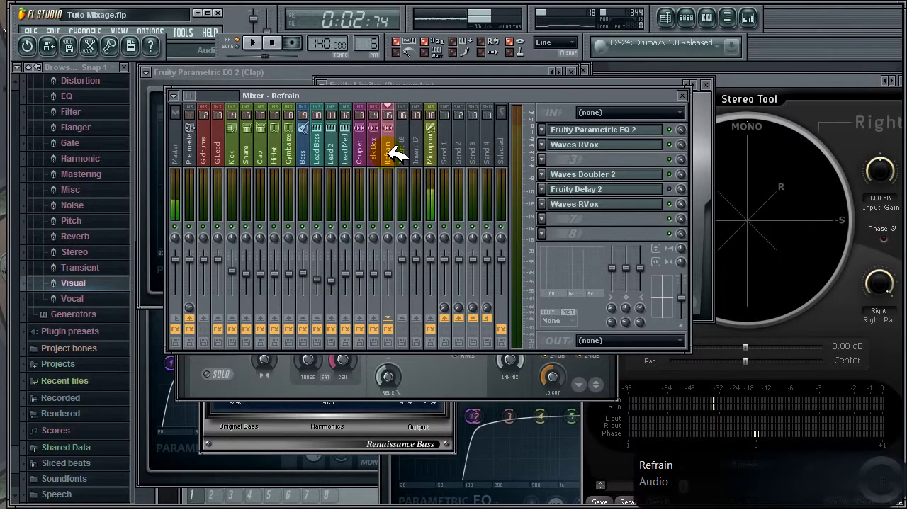
left_click(198, 150)
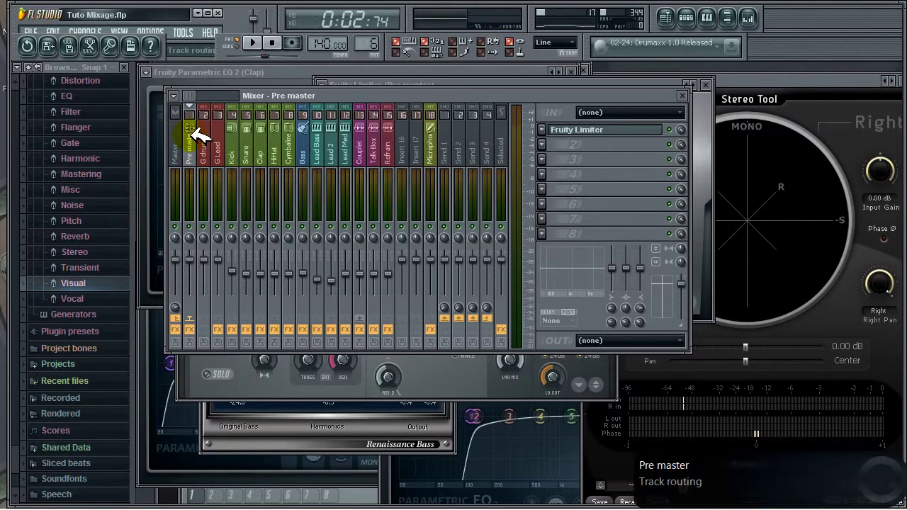
- Inspect the Microphone track's input, effect and sends, switching briefly to the Master track for comparison
left_click(439, 153)
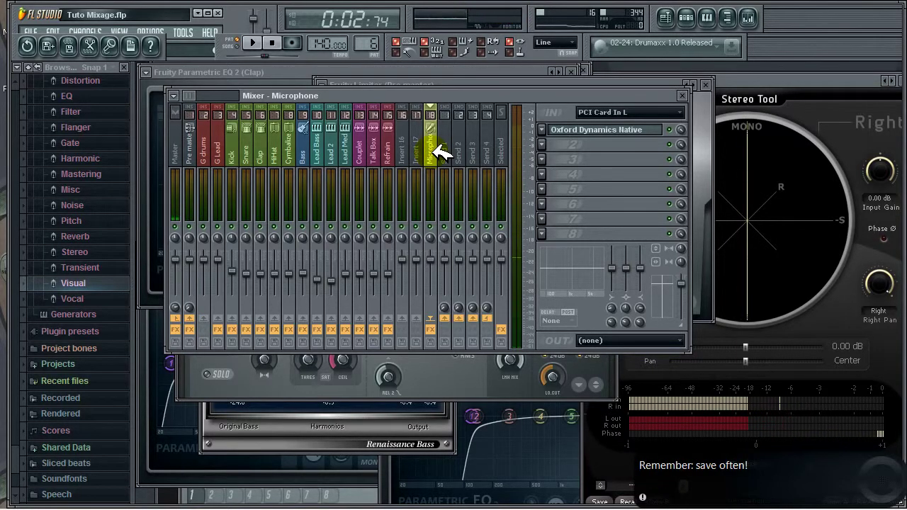
left_click(182, 154)
left_click(430, 149)
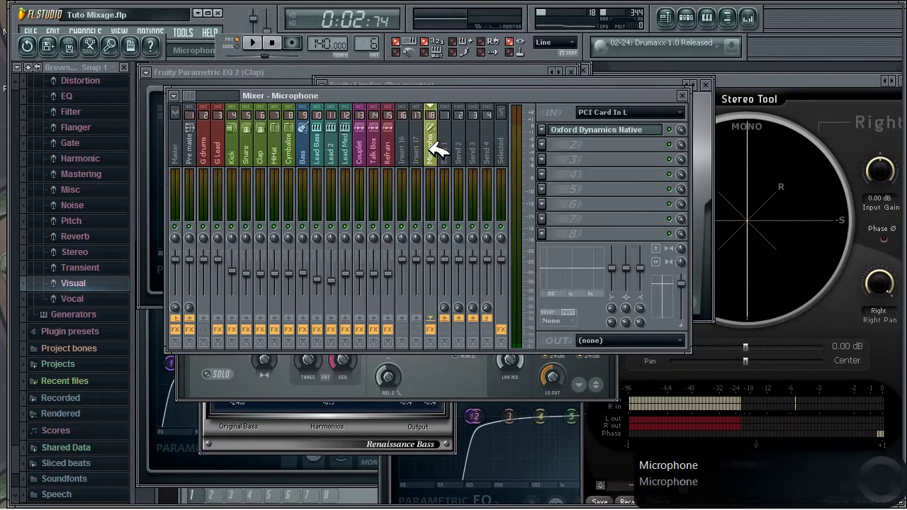
- Examine the available options for the Microphone track's send level to Pre master, closing them without choosing any
left_click(190, 312)
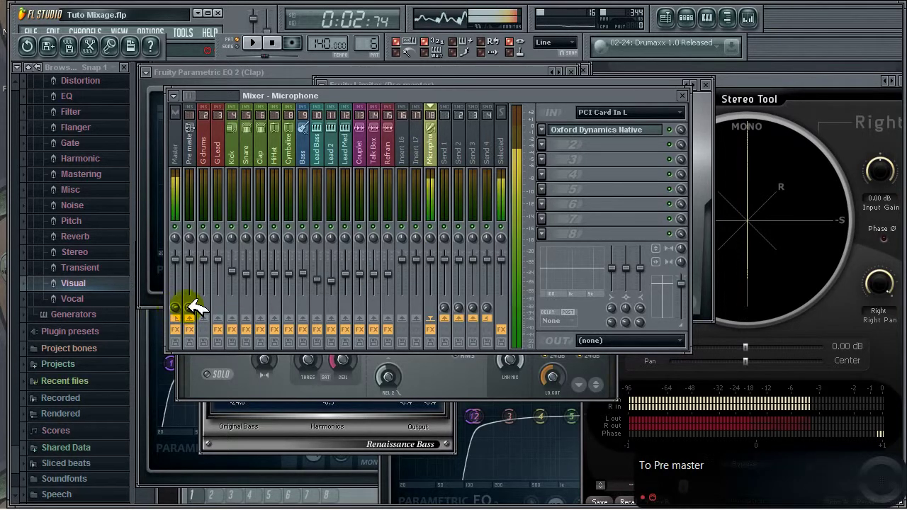
right_click(189, 307)
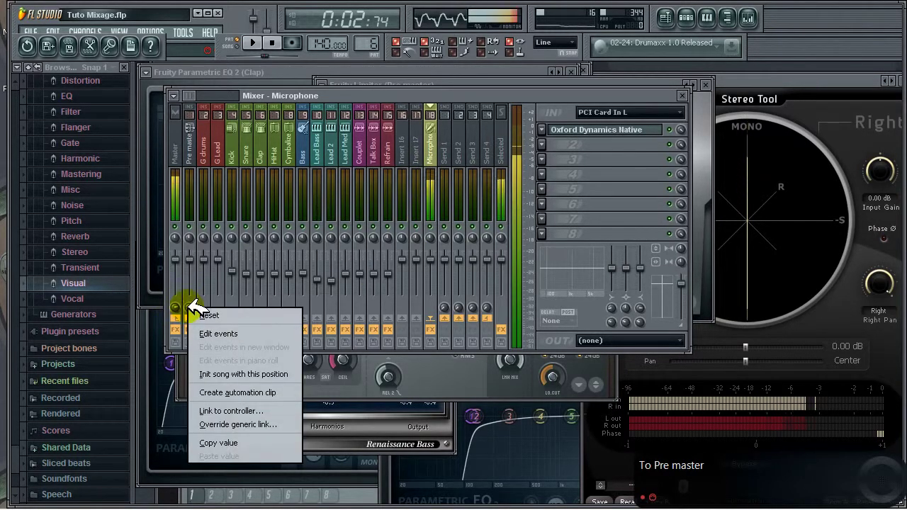
left_click(206, 297)
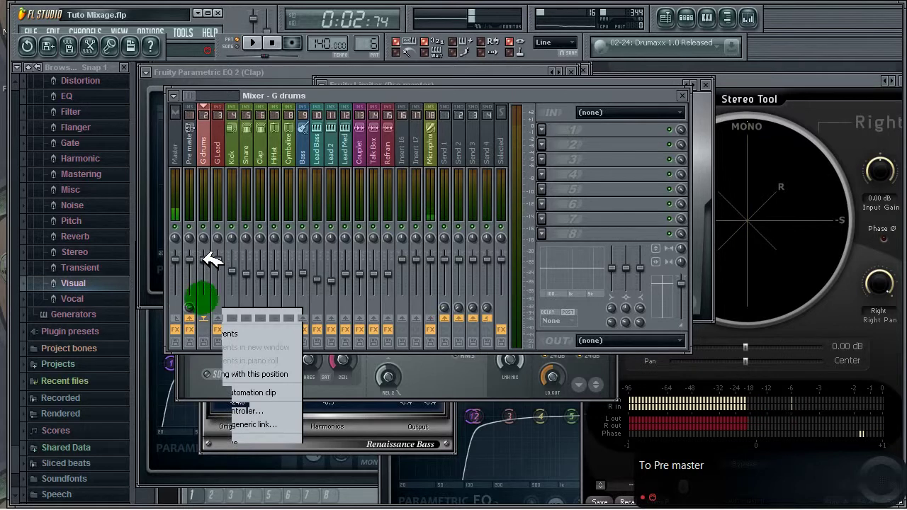
left_click(193, 149)
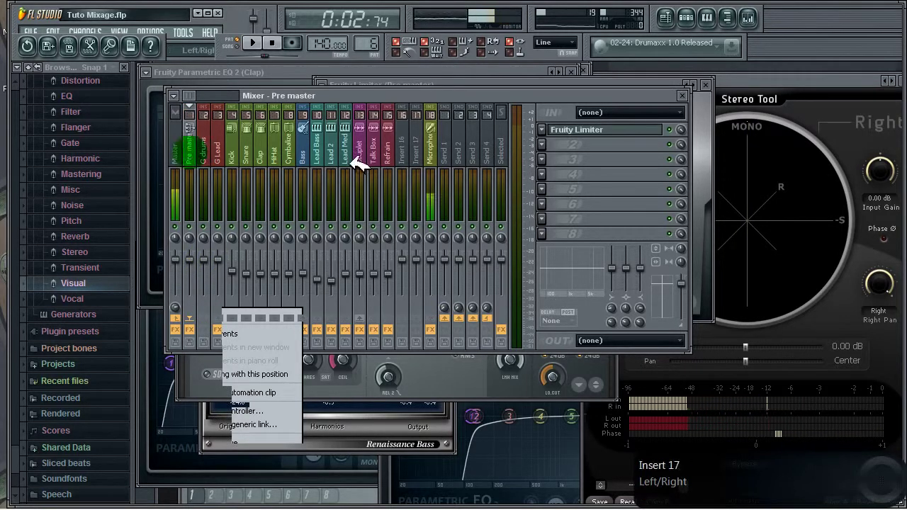
left_click(434, 149)
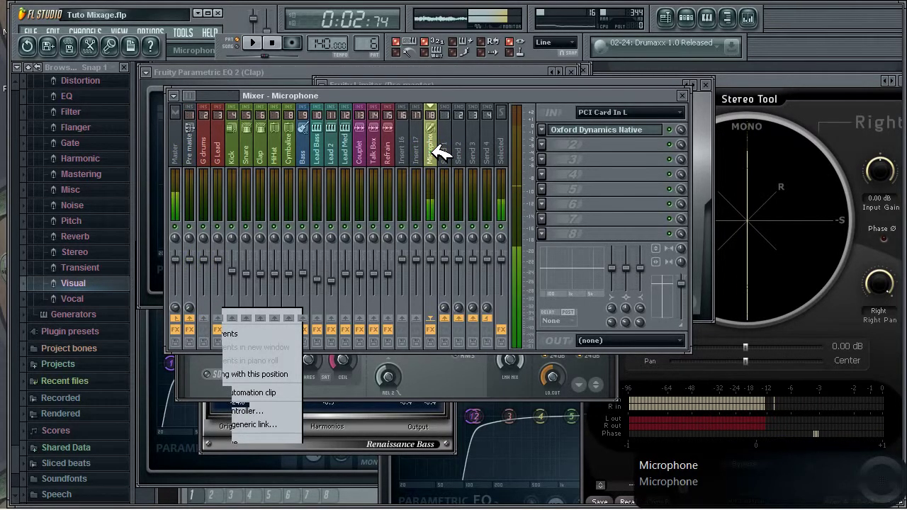
right_click(190, 307)
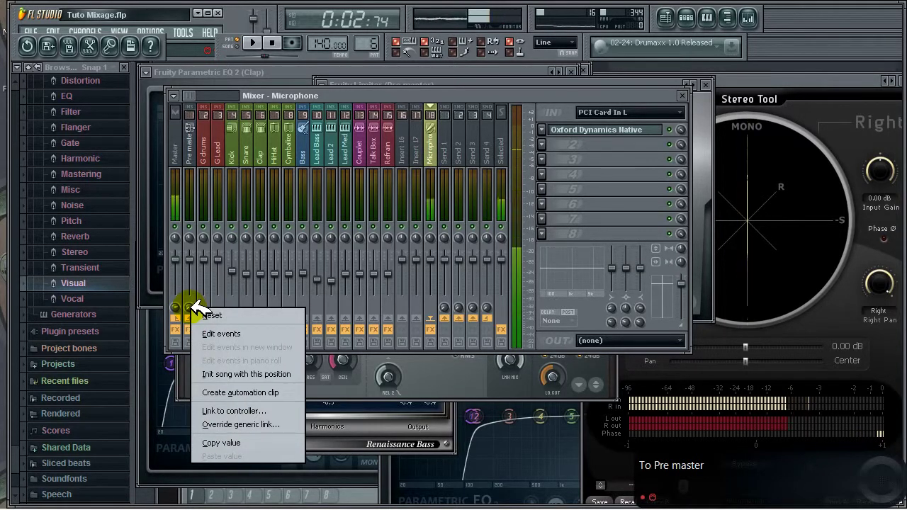
left_click(203, 299)
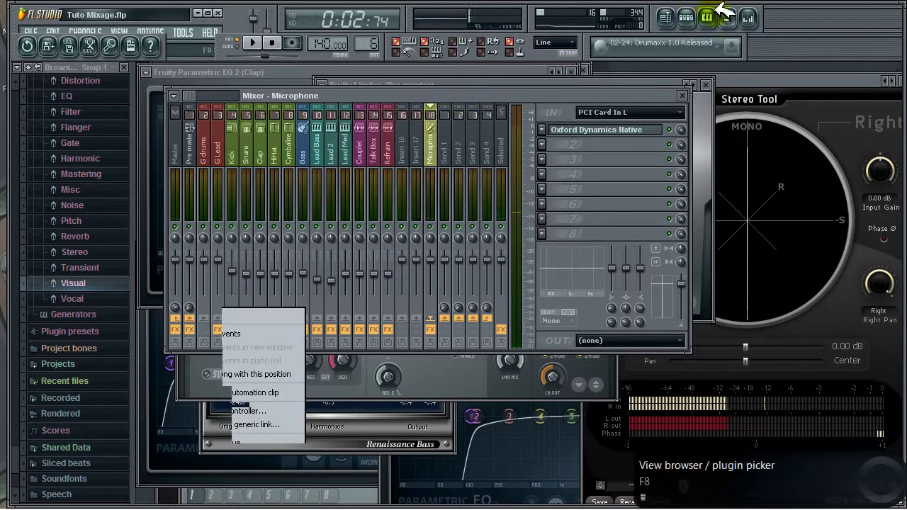
- Bring the mixer back into view, select the Microphone track and show the routing options for its send to Refrain
left_click(747, 15)
left_click(748, 14)
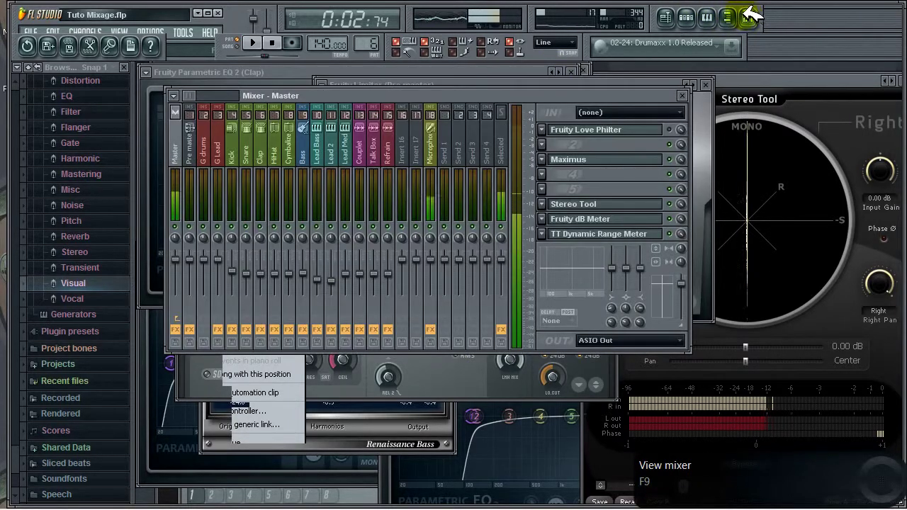
left_click(432, 149)
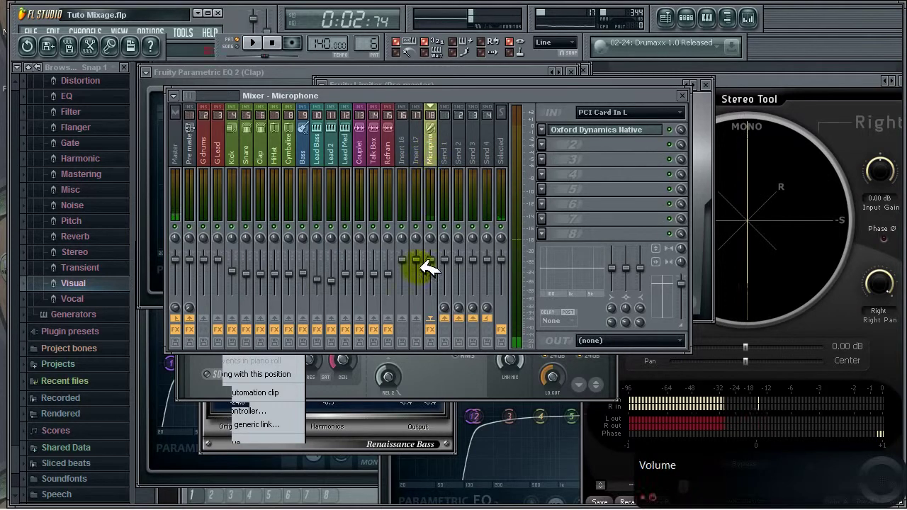
right_click(389, 318)
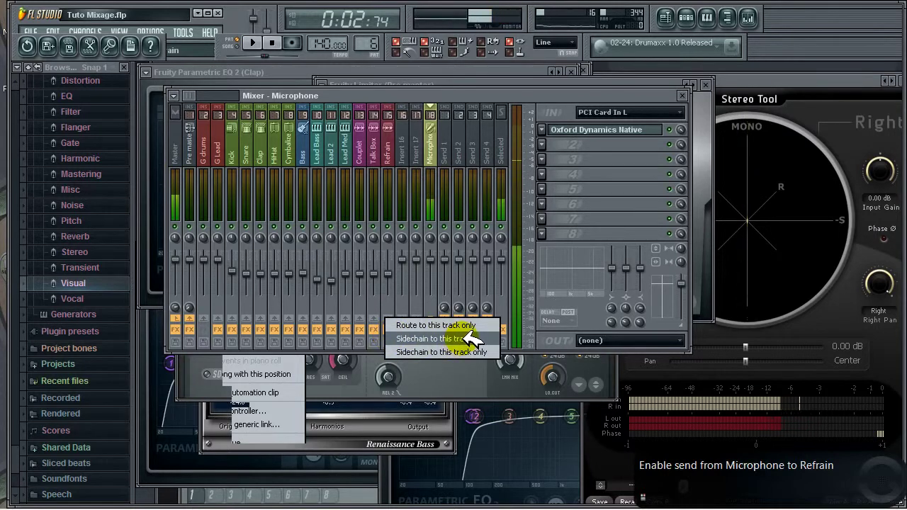
- Try sending the Microphone track to G drums and view the route and sidechain options for its send to Pre master
right_click(190, 307)
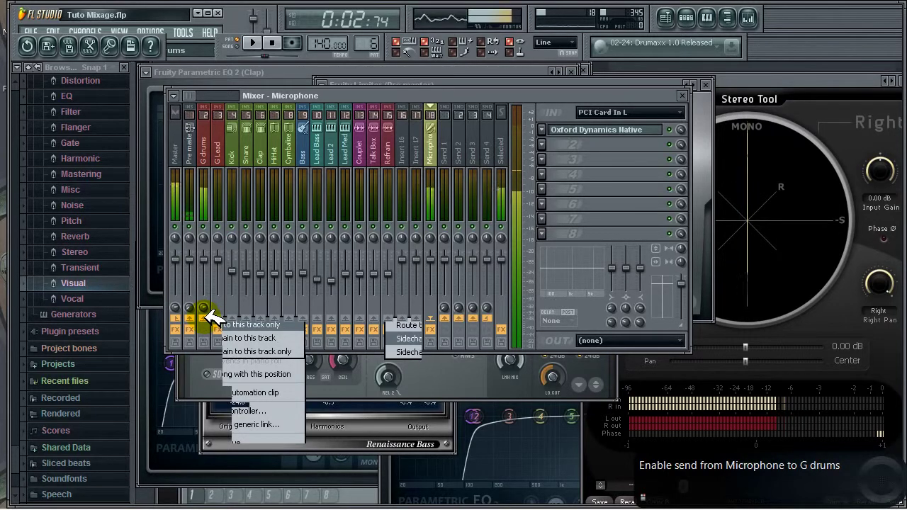
left_click(205, 317)
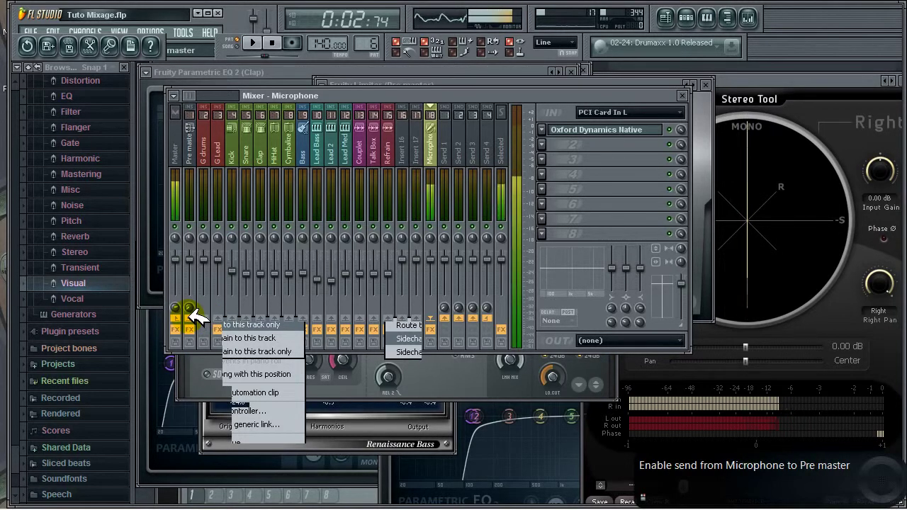
left_click(204, 317)
left_click_drag(204, 308, 221, 481)
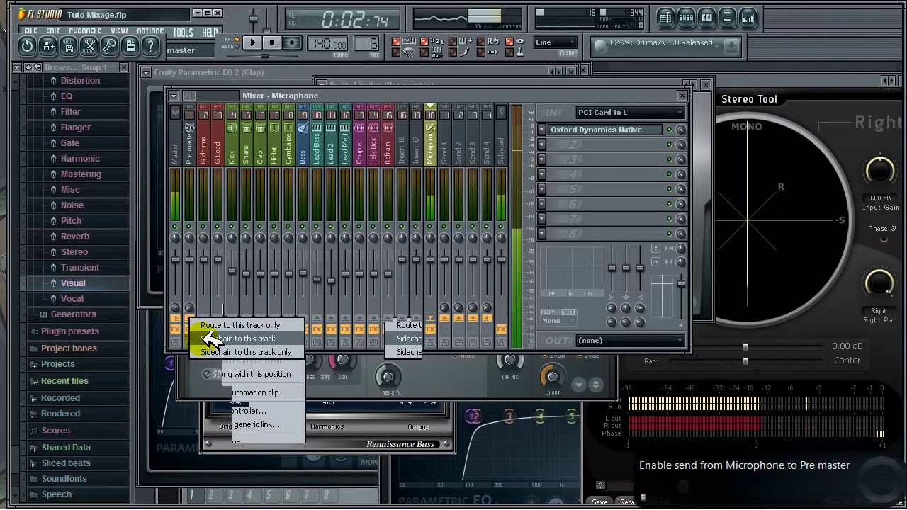
left_click(228, 352)
- Compare the Master and Microphone tracks by switching the mixer selection between them
left_click(181, 151)
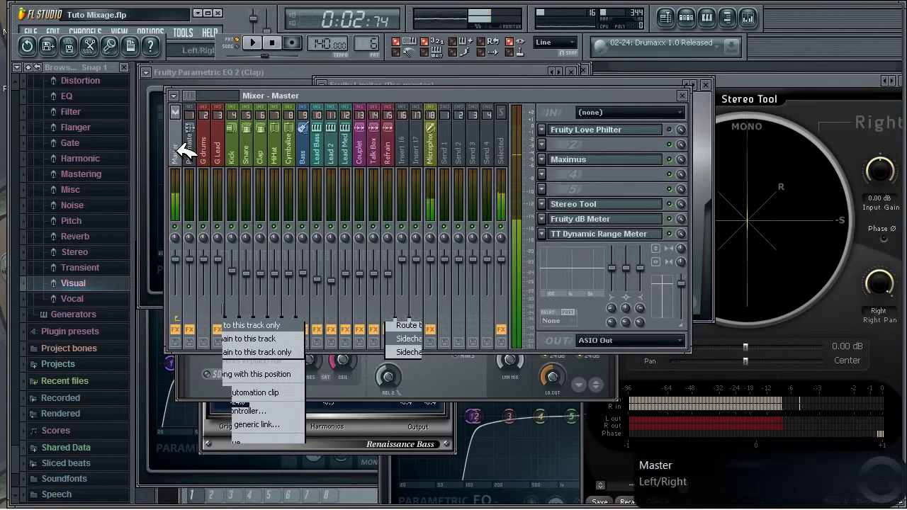
left_click(430, 147)
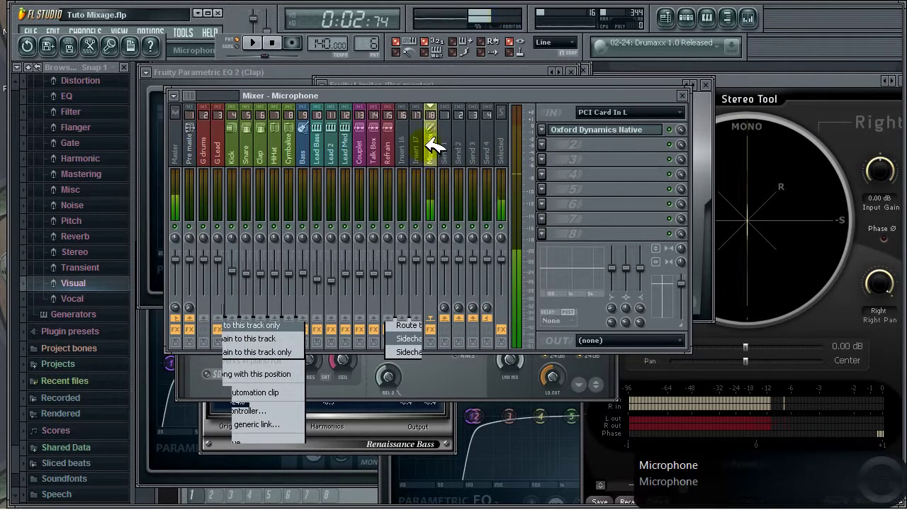
left_click(176, 150)
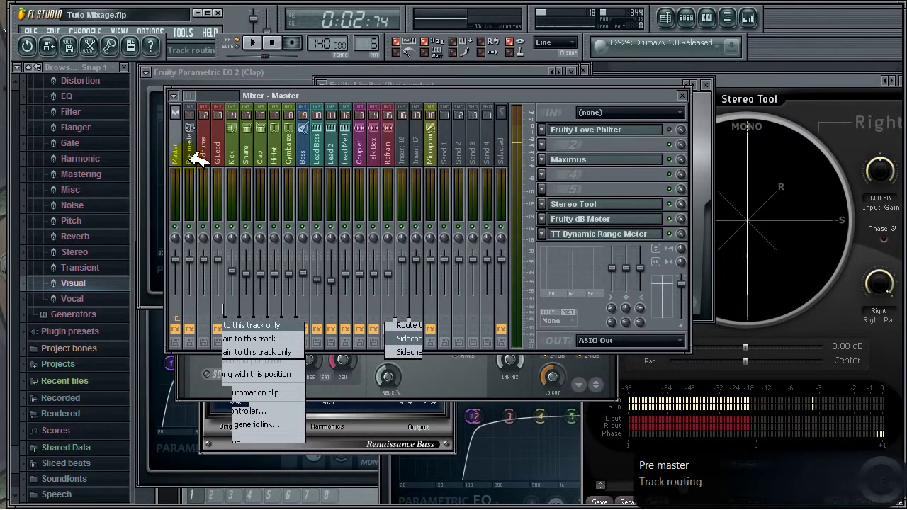
- Select the Pre master track and play the song to watch the mixer levels
left_click(197, 155)
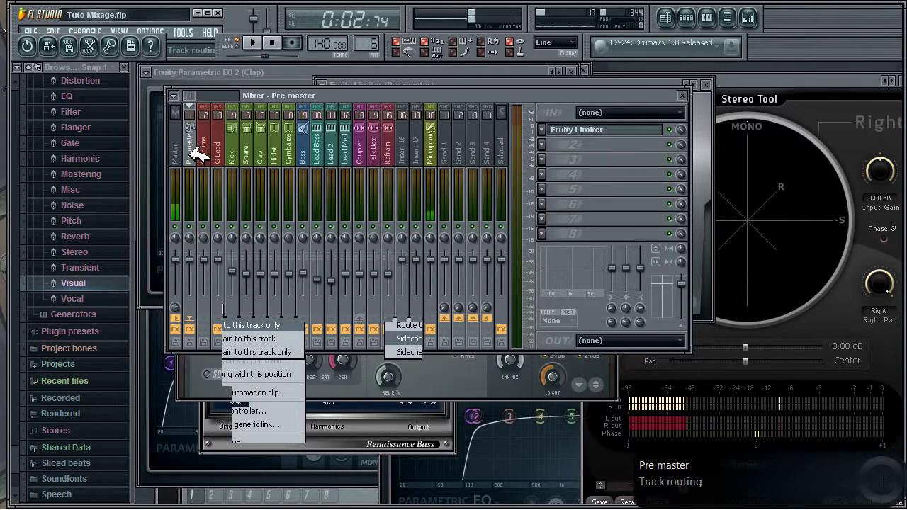
left_click(257, 41)
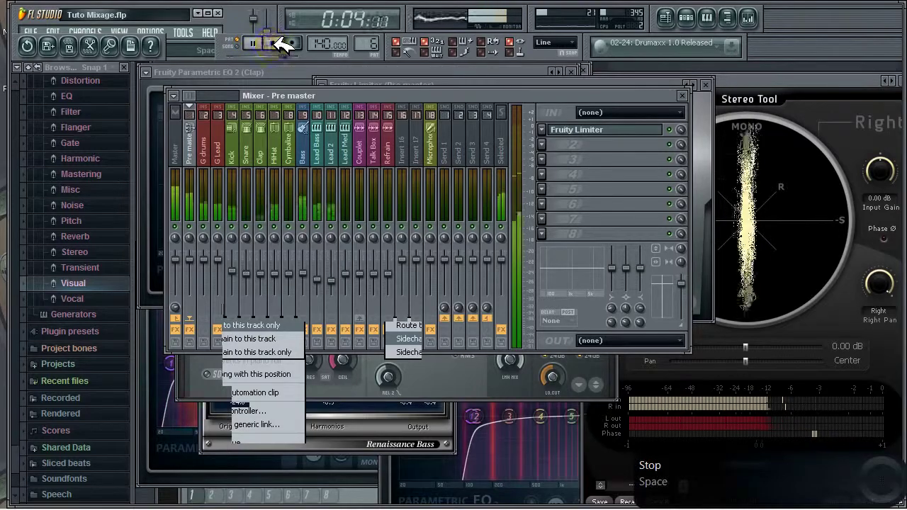
- Stop playback and select the Lead 2, Bass, Cymbalize and G Lead tracks in turn to examine their sends
left_click(273, 43)
left_click(333, 148)
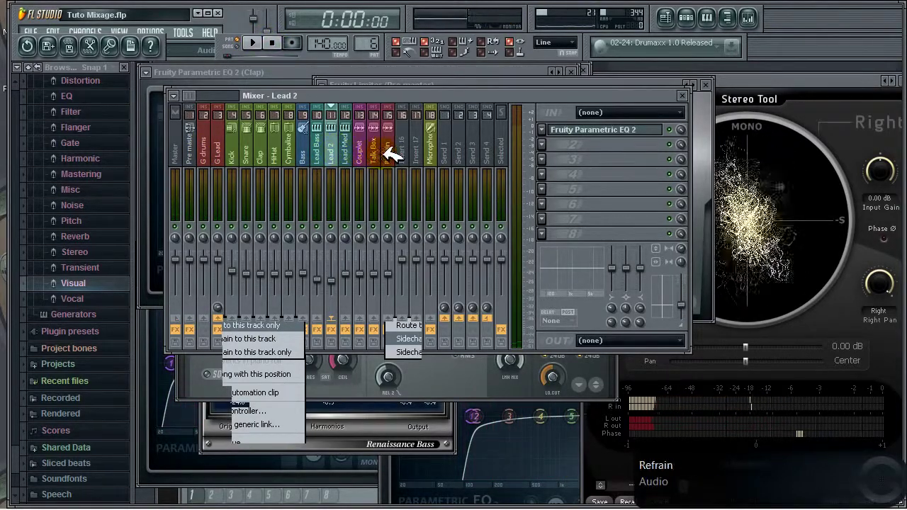
left_click(303, 150)
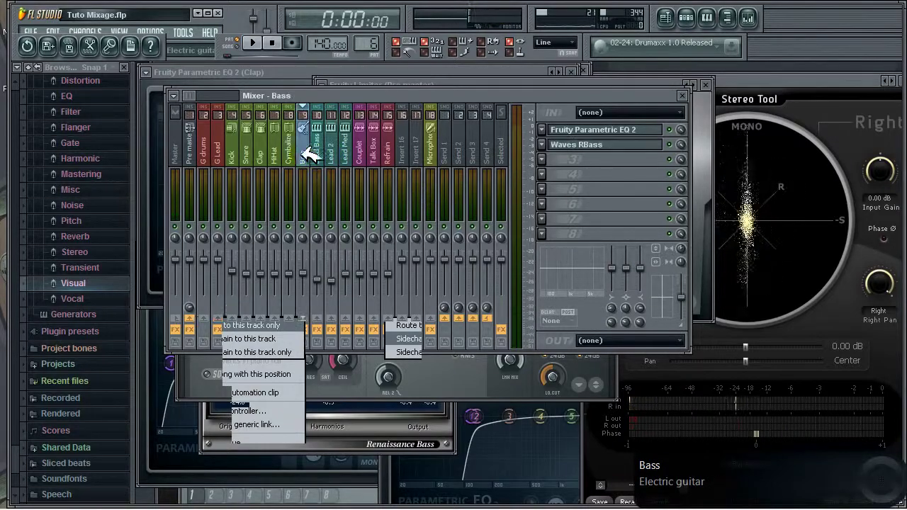
left_click(289, 152)
left_click(221, 152)
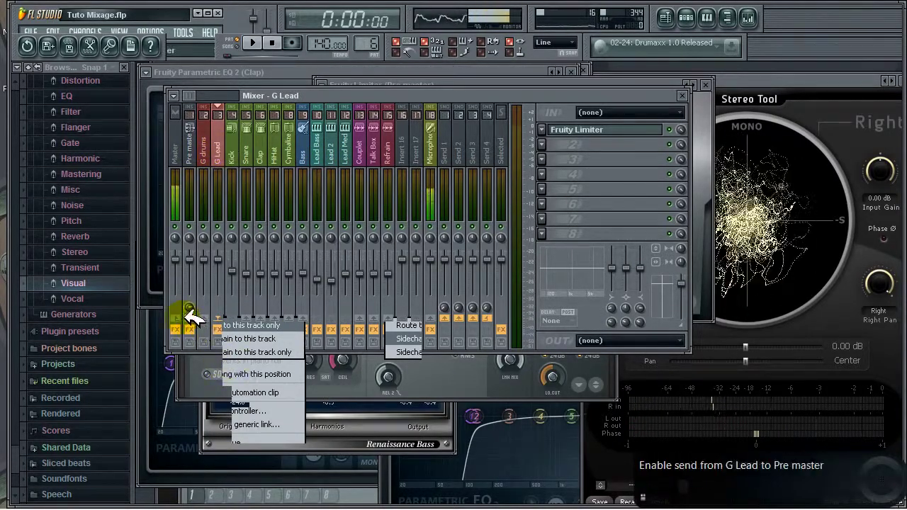
left_click(207, 147)
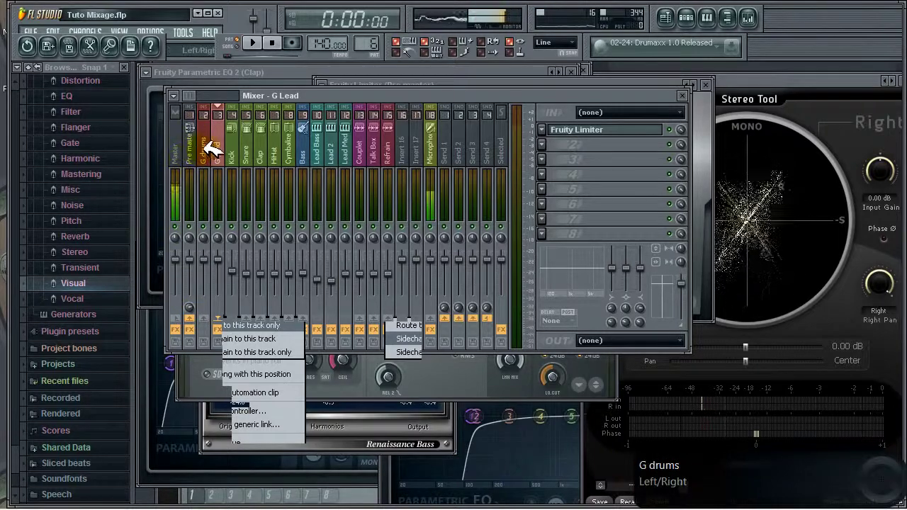
- Open the Fruity Limiter on the Pre master track and choose Microphone as its compressor sidechain input
left_click(192, 146)
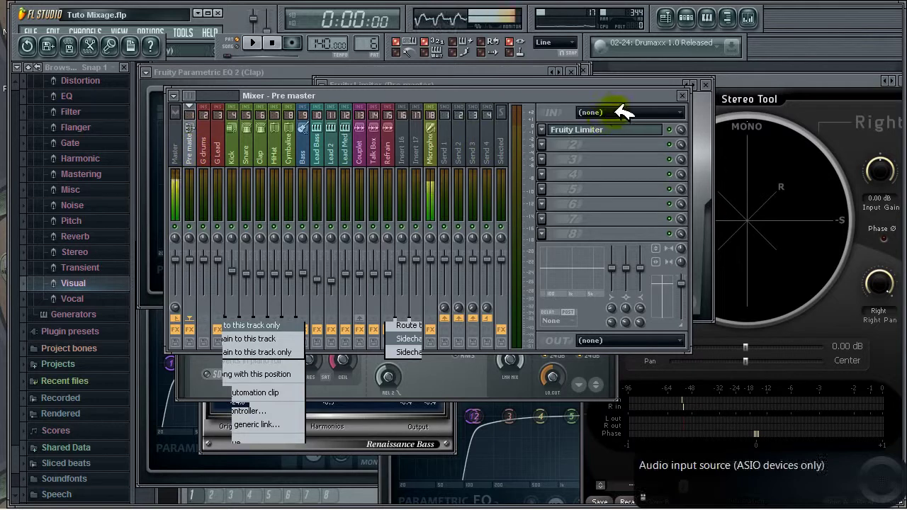
left_click(587, 132)
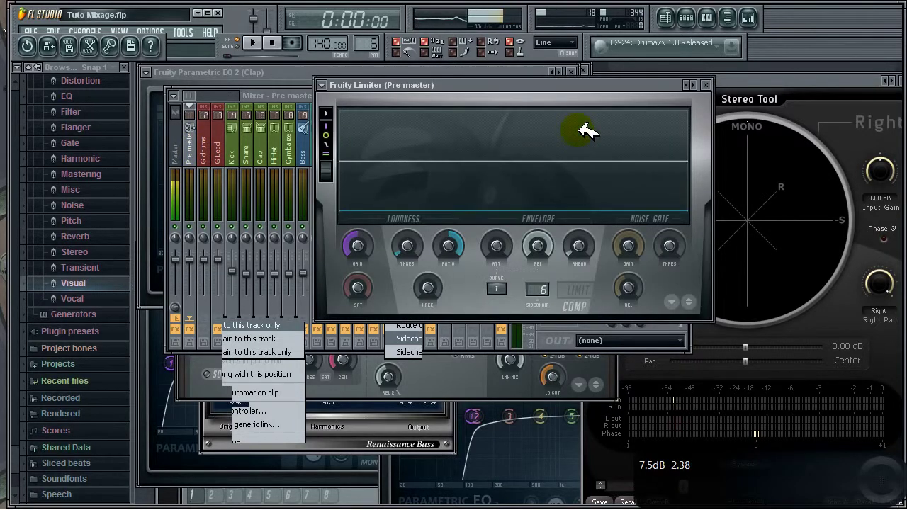
left_click_drag(547, 85, 476, 121)
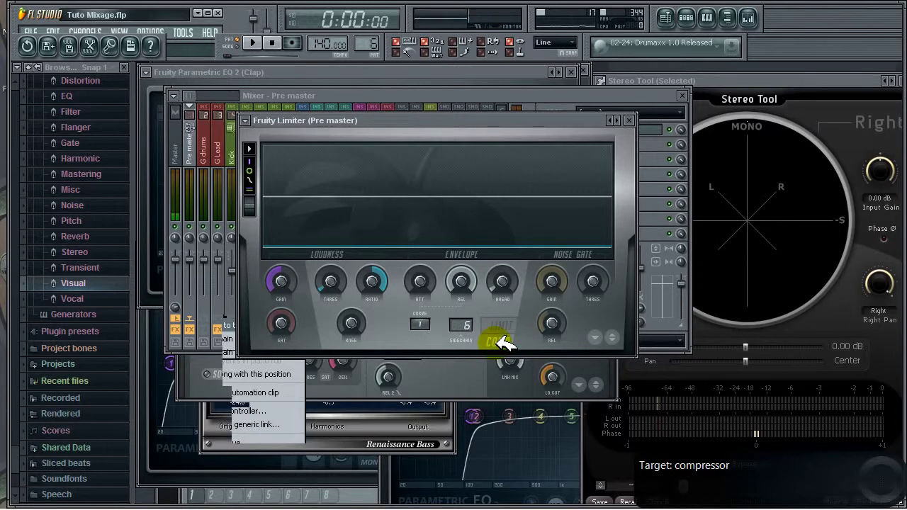
left_click(464, 325)
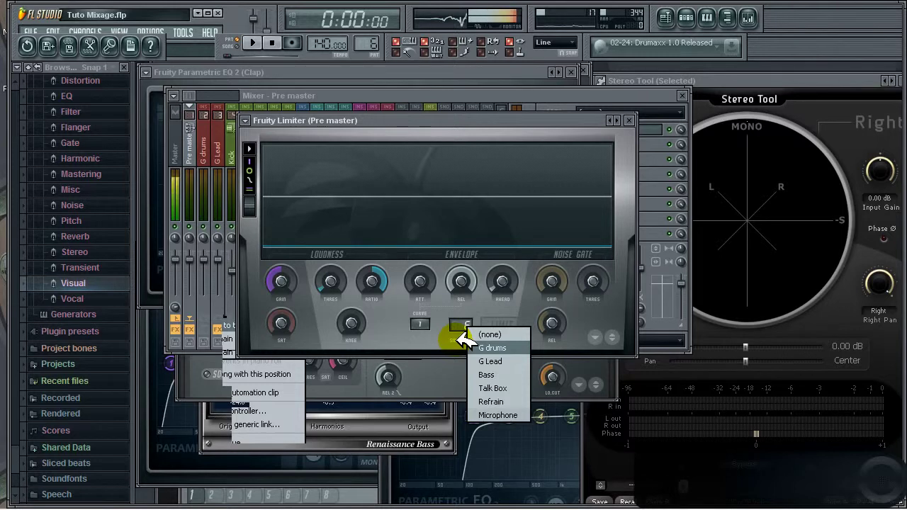
left_click(498, 415)
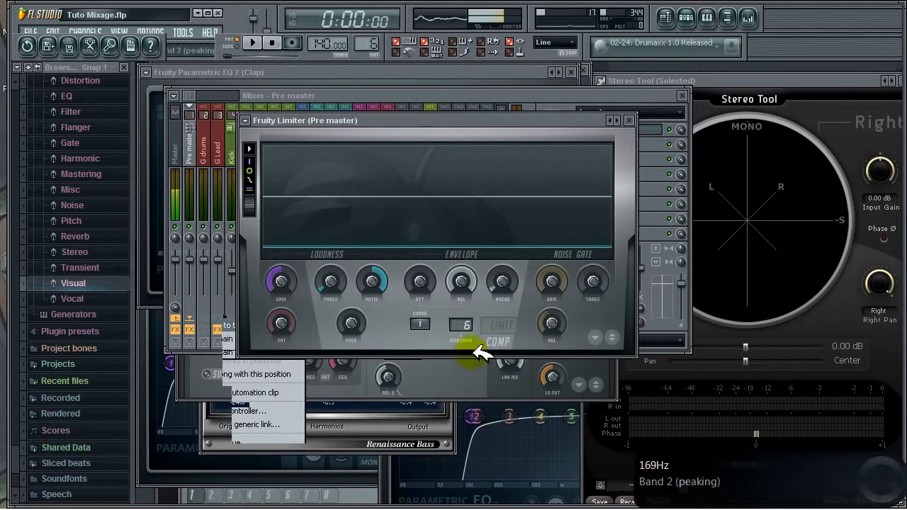
- Reselect Microphone as the limiter's sidechain input and reposition the limiter window over the mixer
left_click_drag(451, 123, 459, 219)
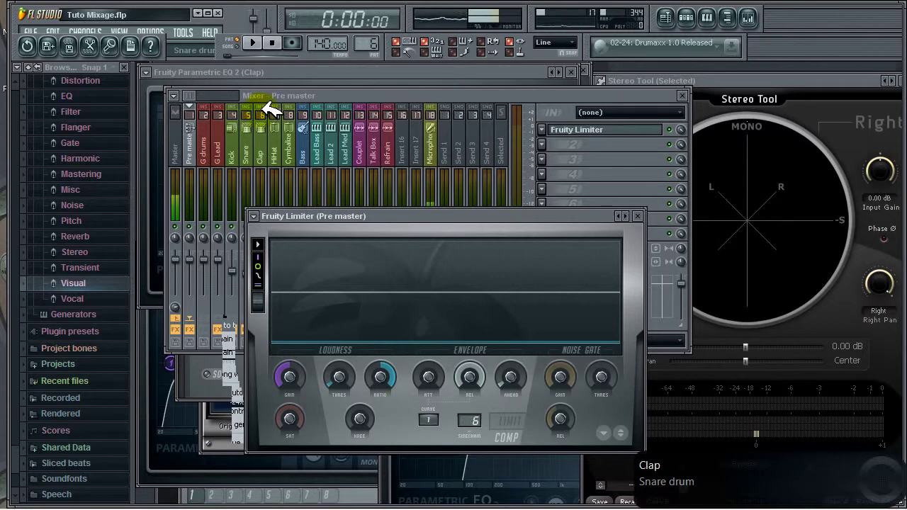
left_click(485, 422)
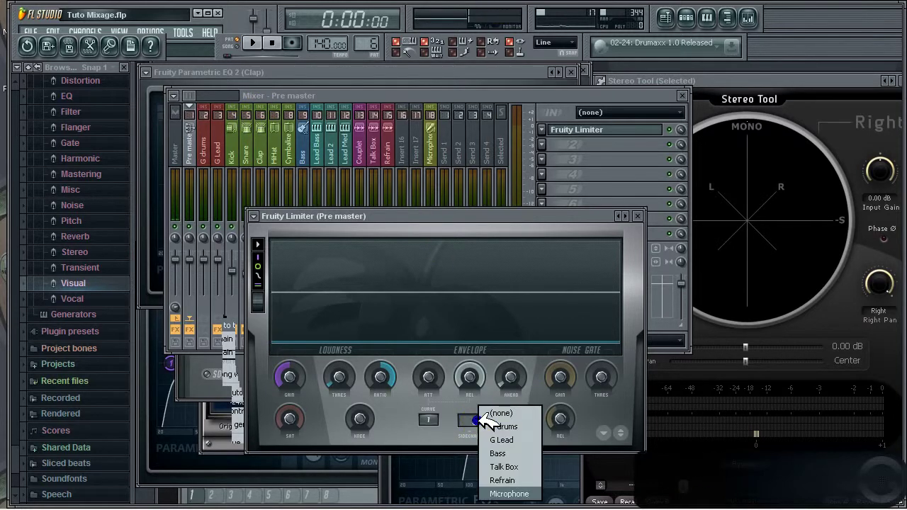
left_click(525, 494)
left_click_drag(391, 214, 382, 186)
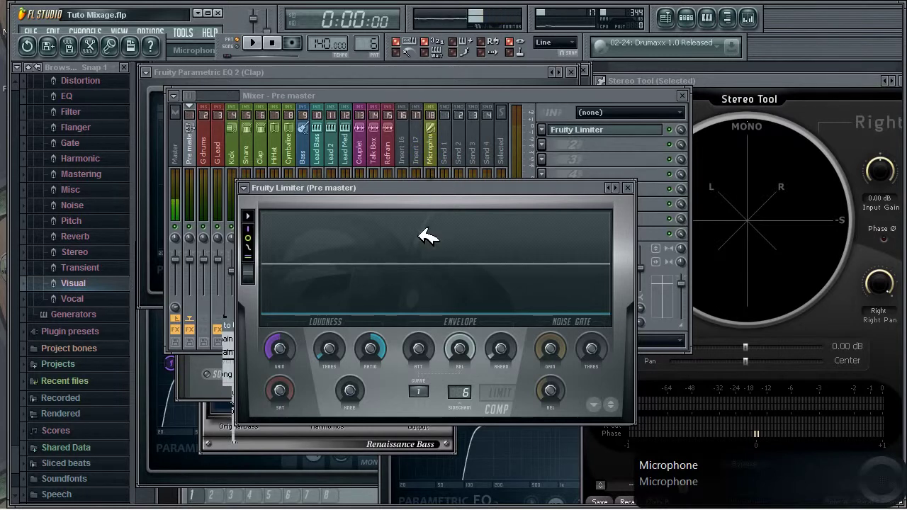
left_click_drag(425, 188, 363, 110)
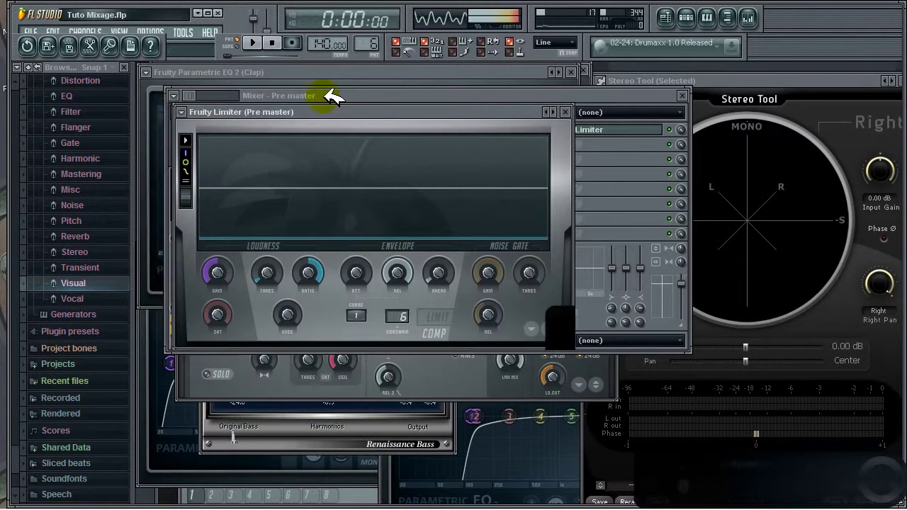
- Play the song and turn the limiter display's envelope curves off and back on to examine the compression
left_click(257, 44)
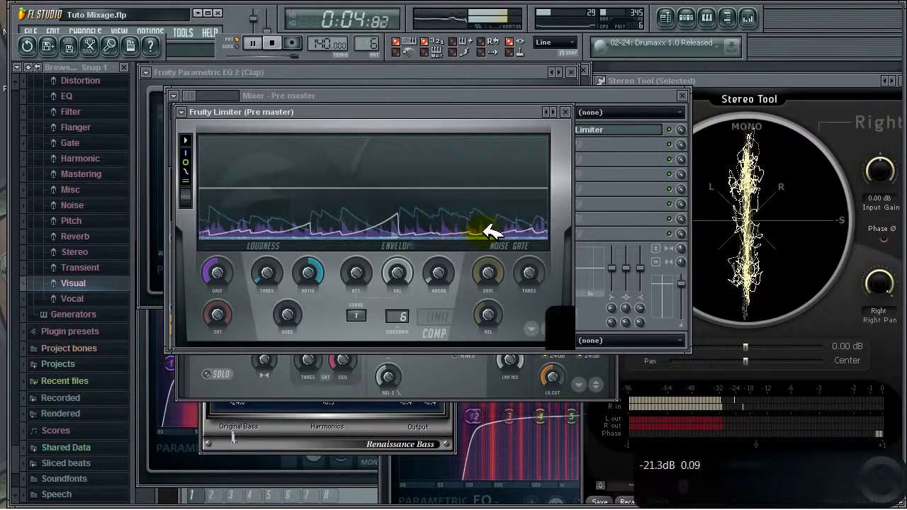
left_click(188, 167)
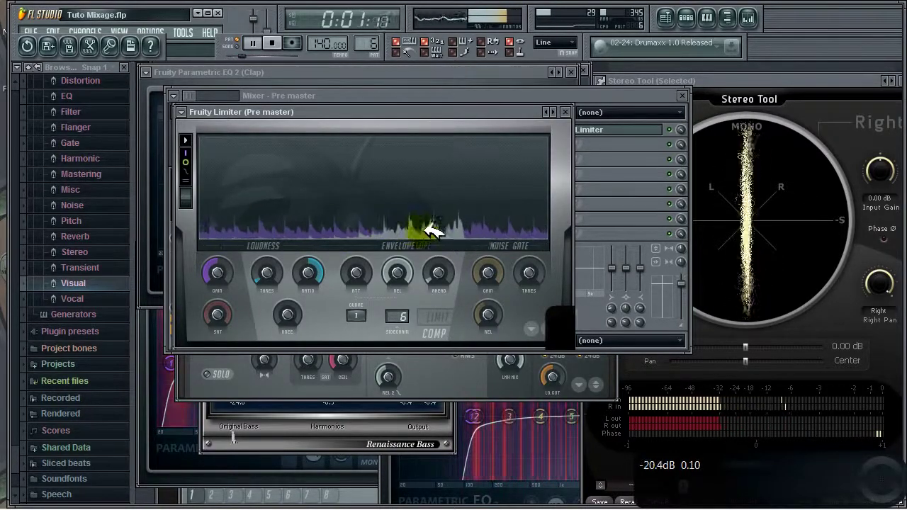
left_click(185, 173)
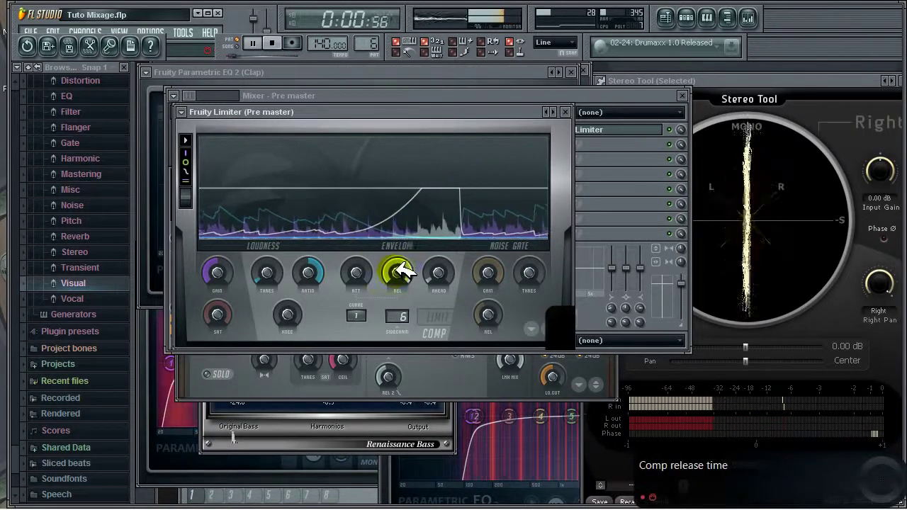
- Try a compressor release time of about 7.14 ms, restore the longer release and check the ratio
left_click_drag(400, 271, 498, 175)
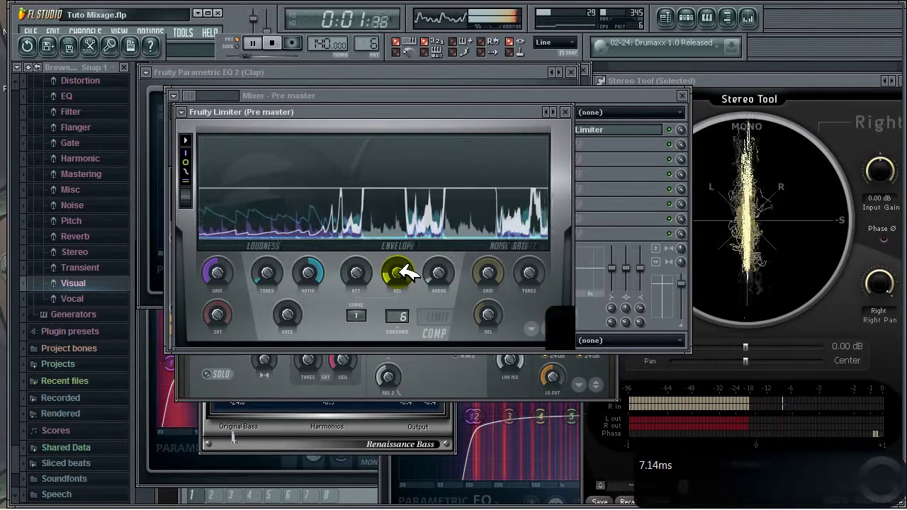
mouse_move(407, 273)
left_mouse_down()
mouse_move(411, 168)
mouse_move(340, 411)
mouse_move(324, 376)
mouse_move(407, 273)
left_mouse_up()
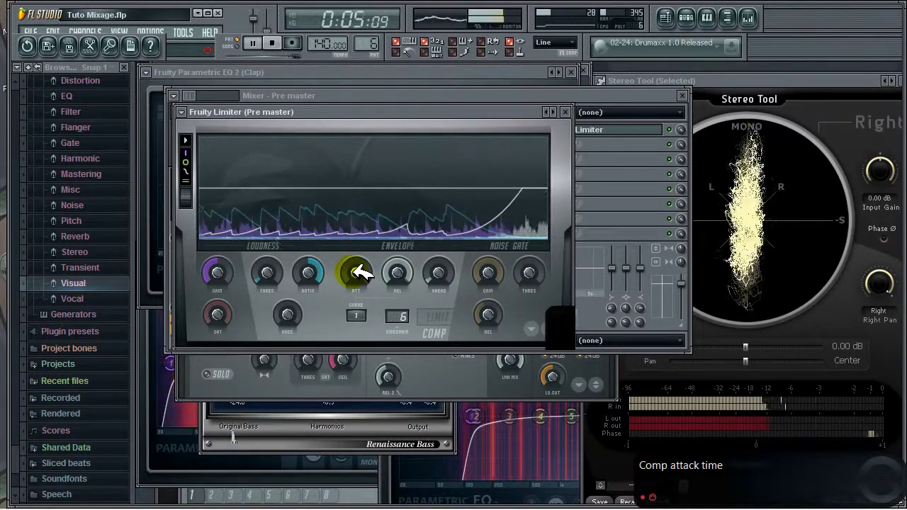
left_click(311, 268)
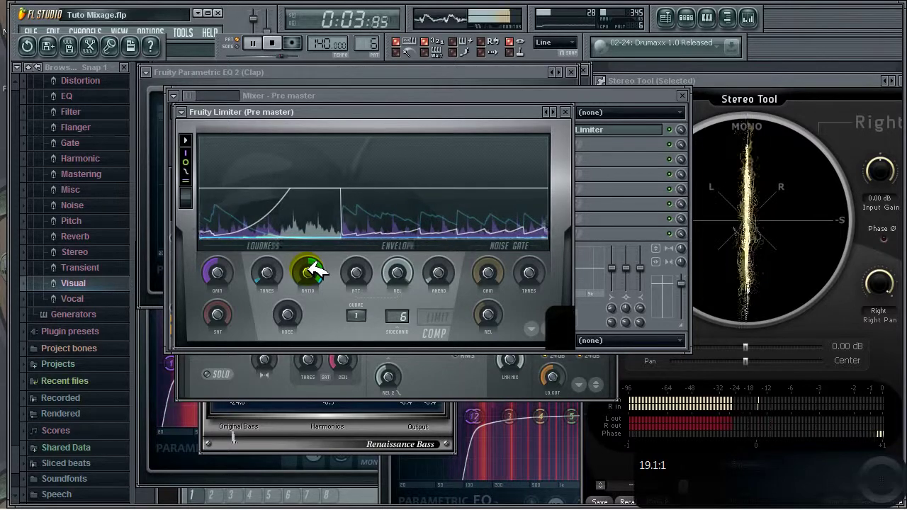
- Try different compressor thresholds on the Pre master limiter, from -42.0 dB up to -22.4 dB
left_click_drag(271, 269, 268, 249)
scroll(274, 265, "down", 2)
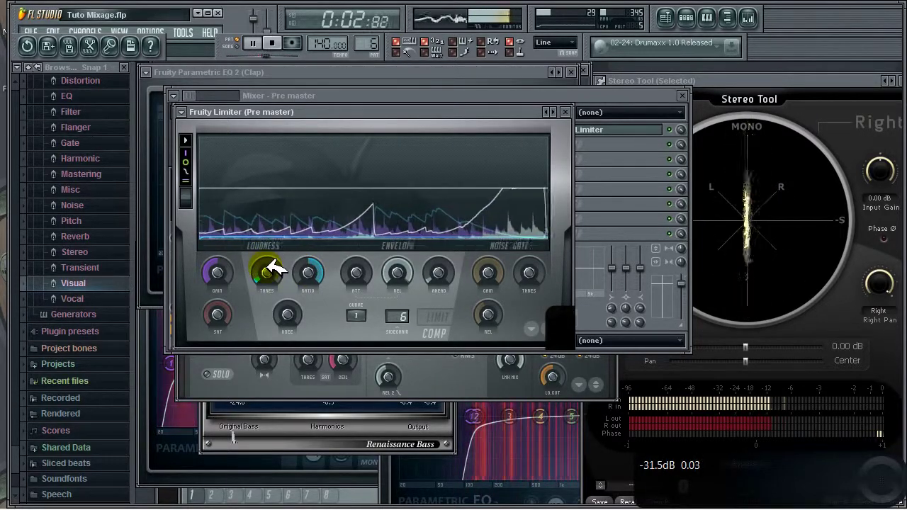
scroll(271, 266, "down", 6)
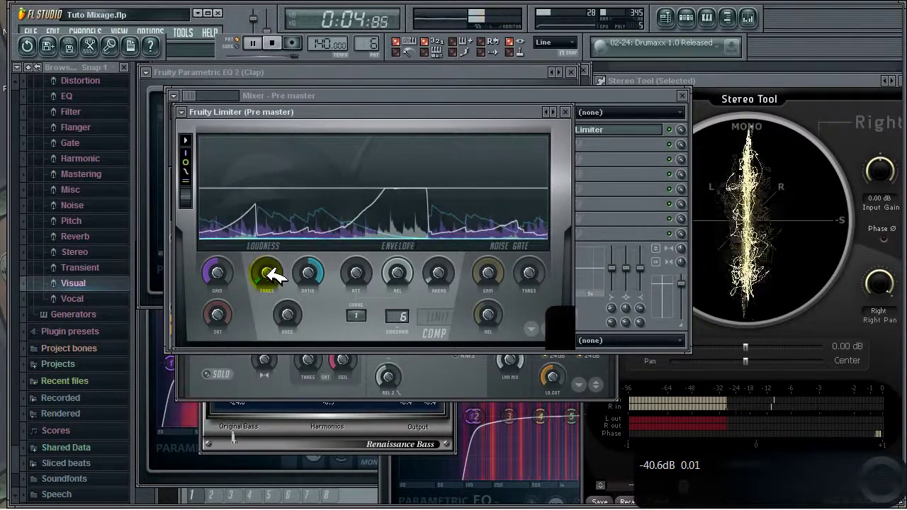
scroll(269, 272, "down", 1)
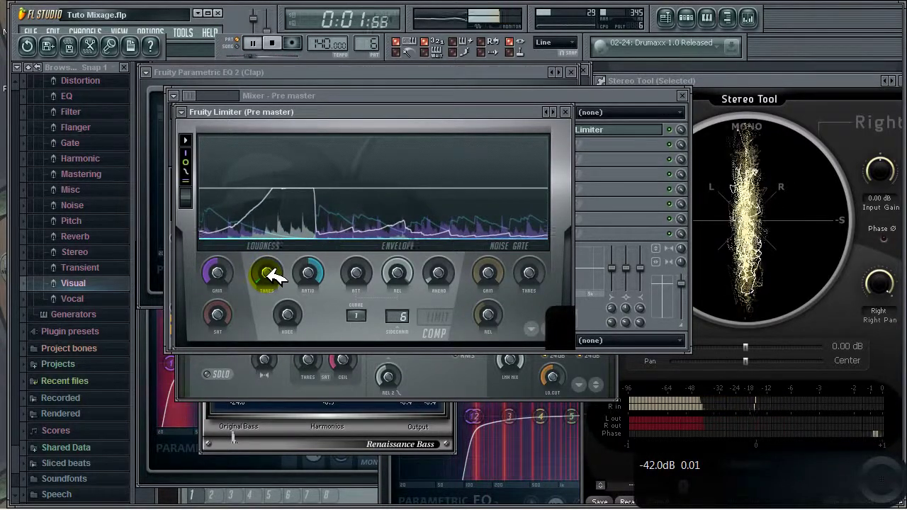
scroll(274, 273, "up", 10)
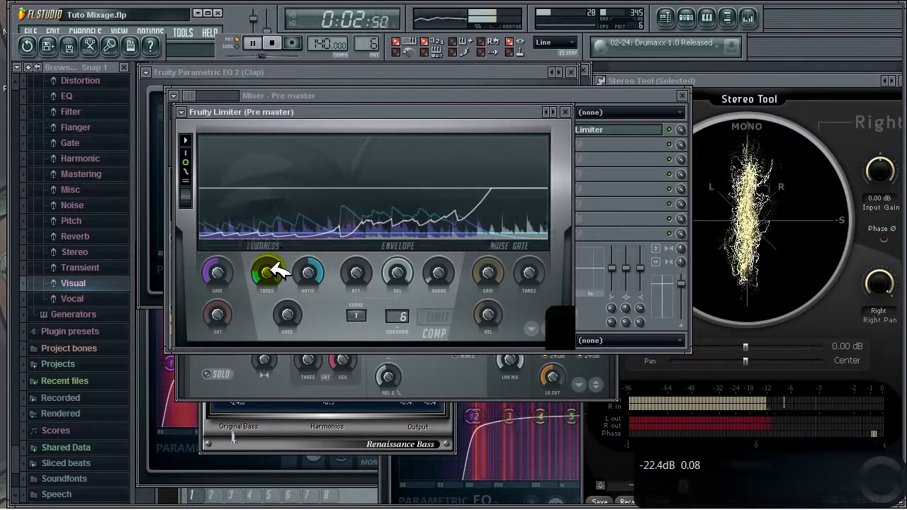
- Set the Pre master compressor threshold to about -35.0 dB and close the Fruity Limiter to return to the mixer
left_click_drag(271, 270, 270, 296)
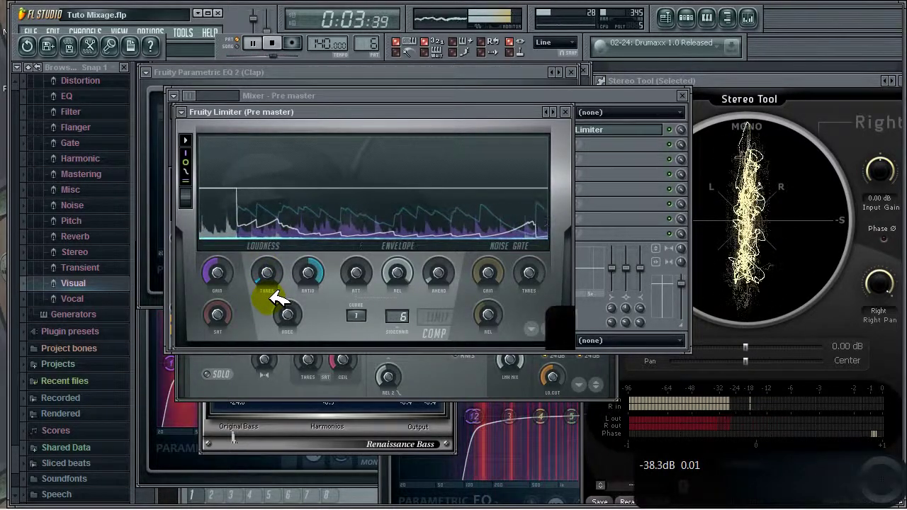
scroll(279, 299, "down", 2)
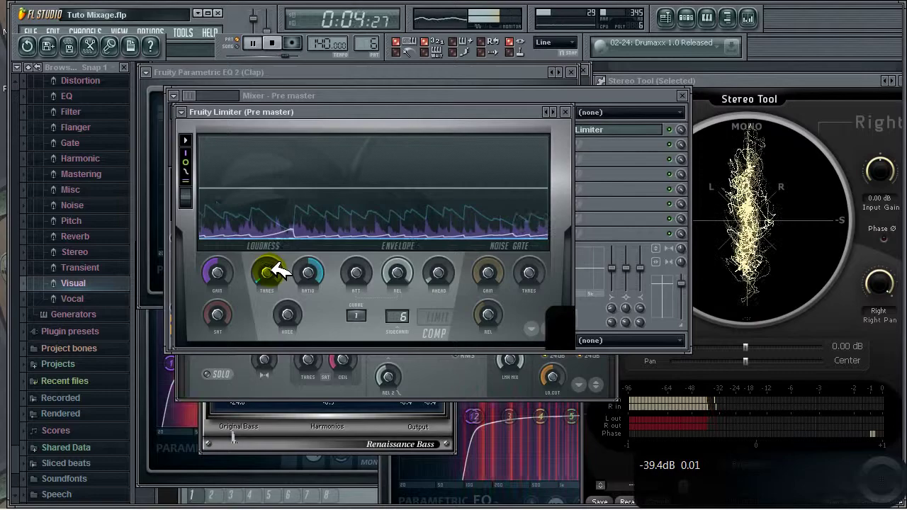
scroll(278, 270, "up", 5)
scroll(276, 267, "down", 2)
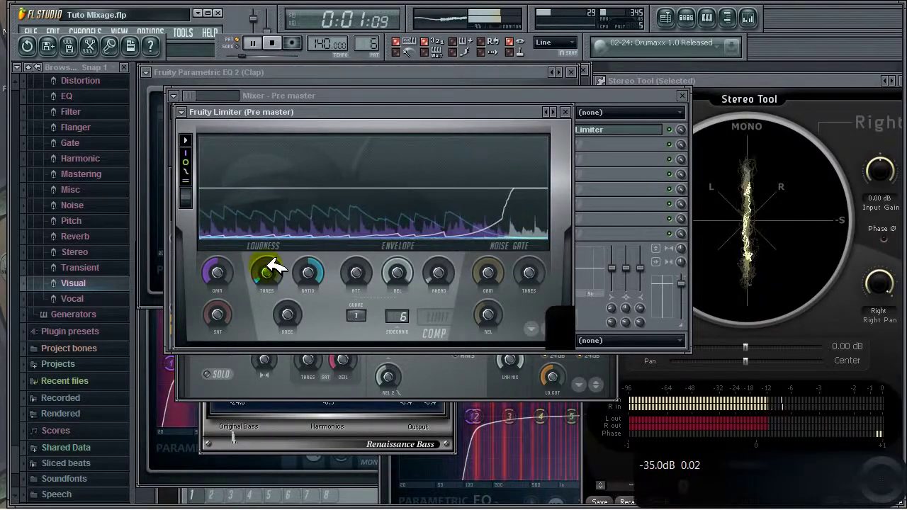
left_click(564, 112)
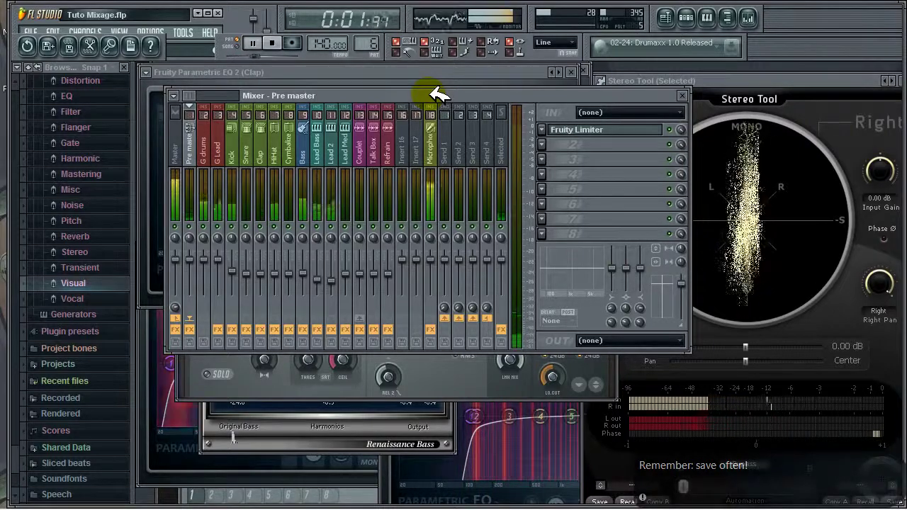
left_click_drag(439, 95, 434, 95)
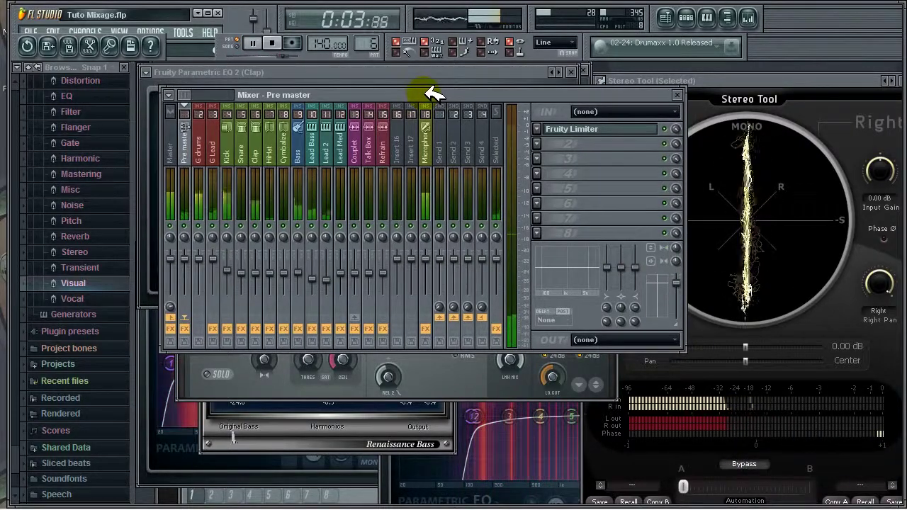